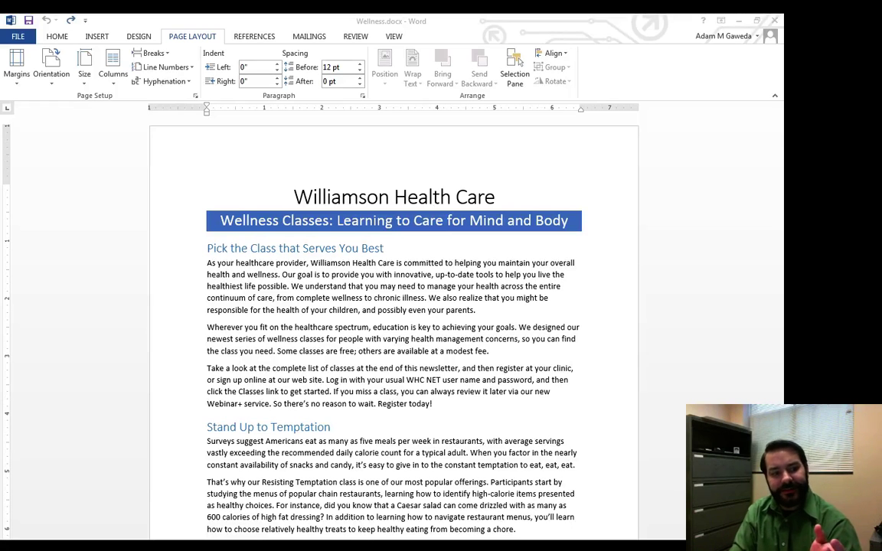
Step: Click into the newsletter body and scroll through it to review the content
left_click(343, 252)
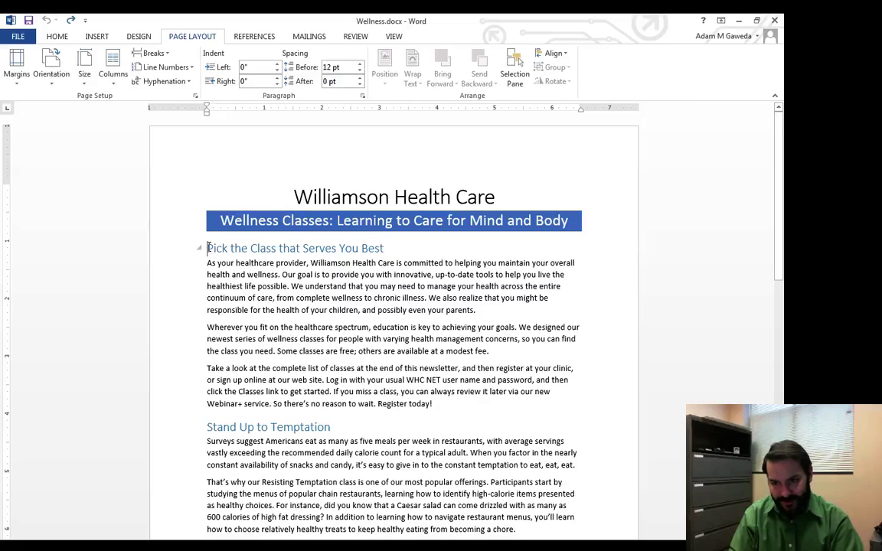
left_click(188, 222)
left_click(295, 285)
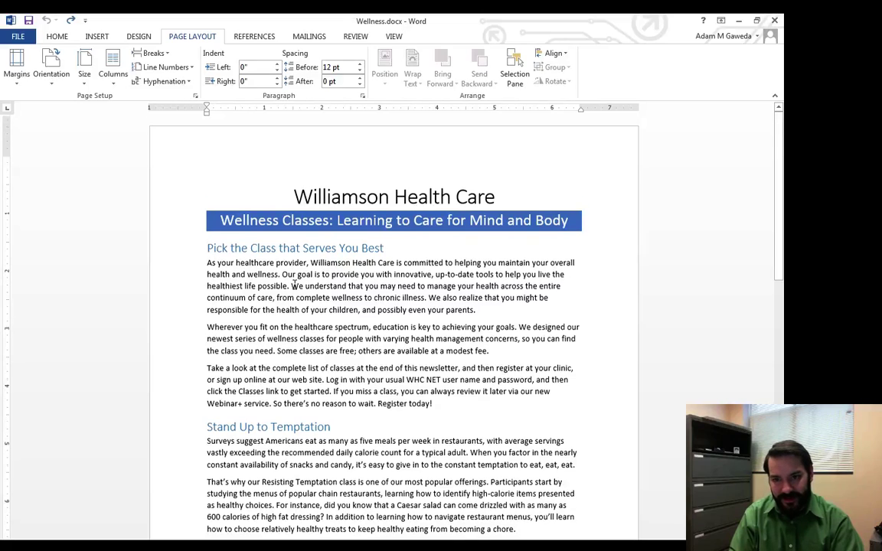
scroll(294, 285, "down", 15)
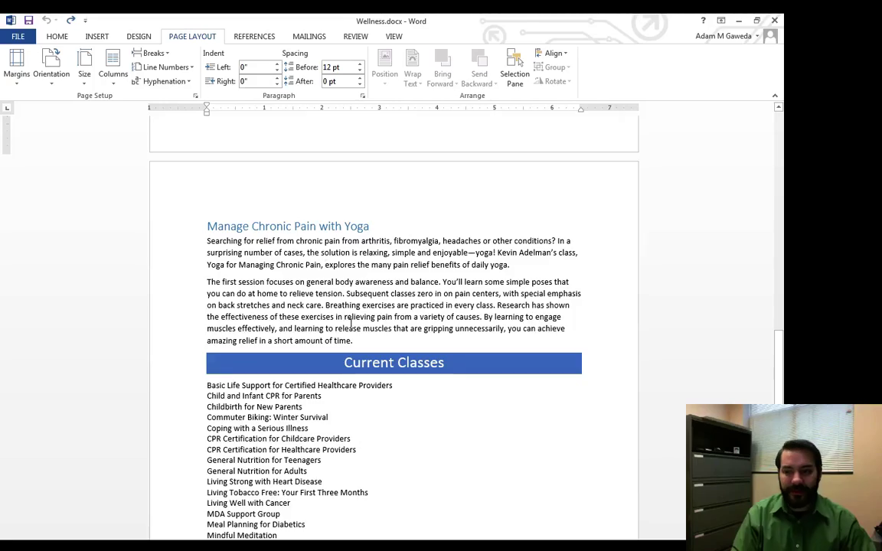
scroll(313, 277, "up", 15)
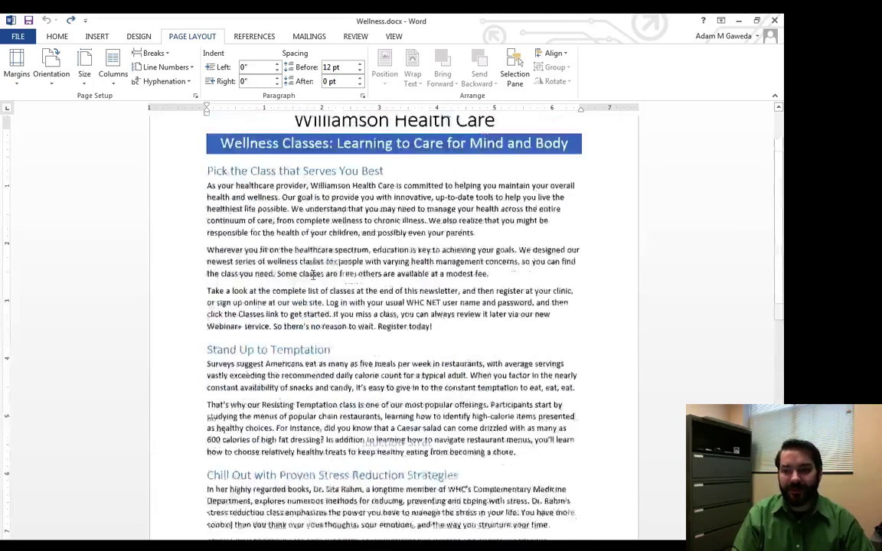
scroll(309, 309, "down", 5)
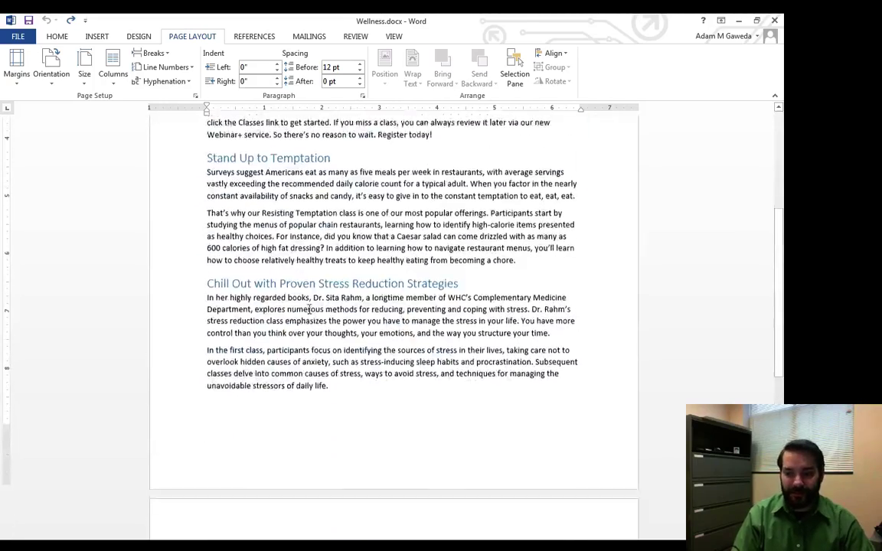
scroll(308, 309, "down", 2)
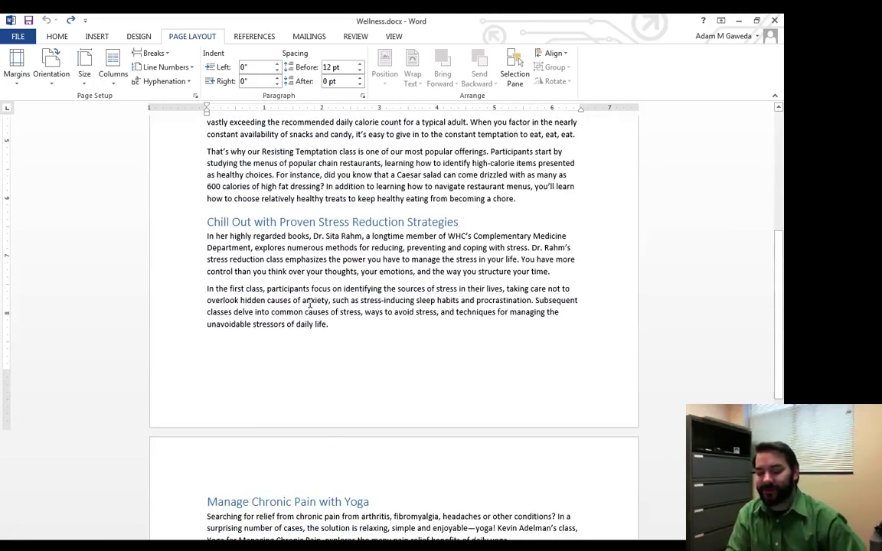
scroll(311, 304, "down", 3)
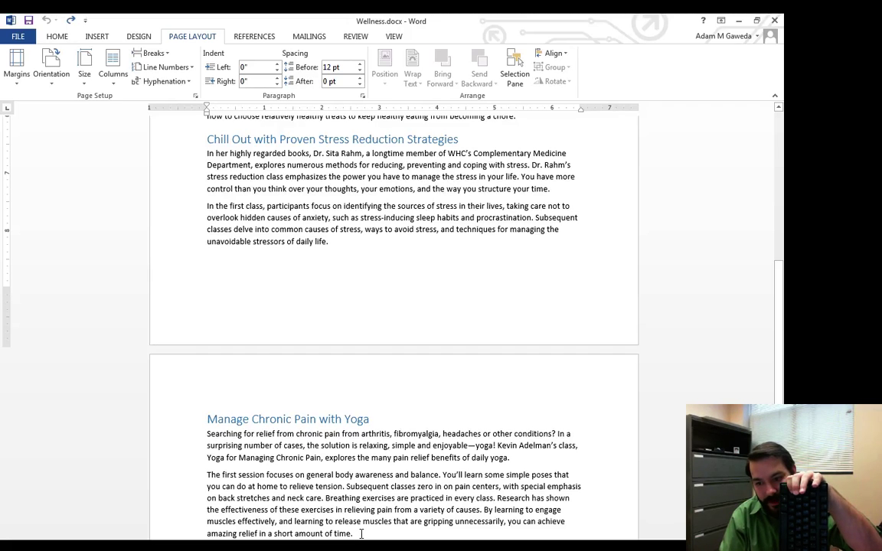
Step: Select the whole newsletter and drag the ruler's left indent to 1 inch
key("ctrl+a")
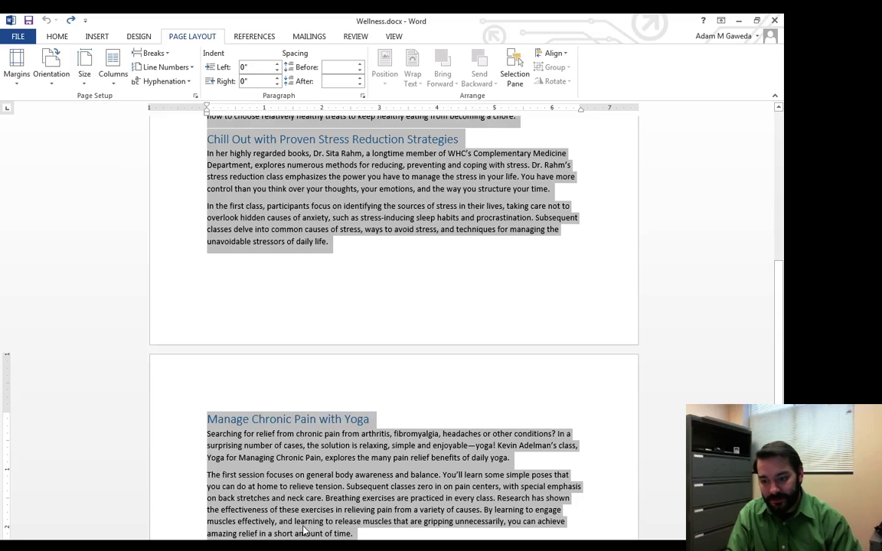
scroll(360, 509, "up", 10)
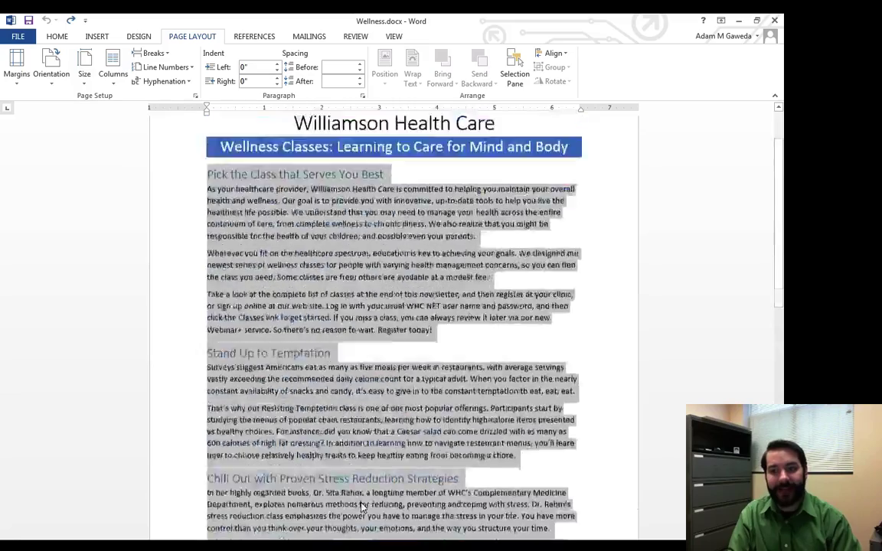
scroll(358, 496, "down", 5)
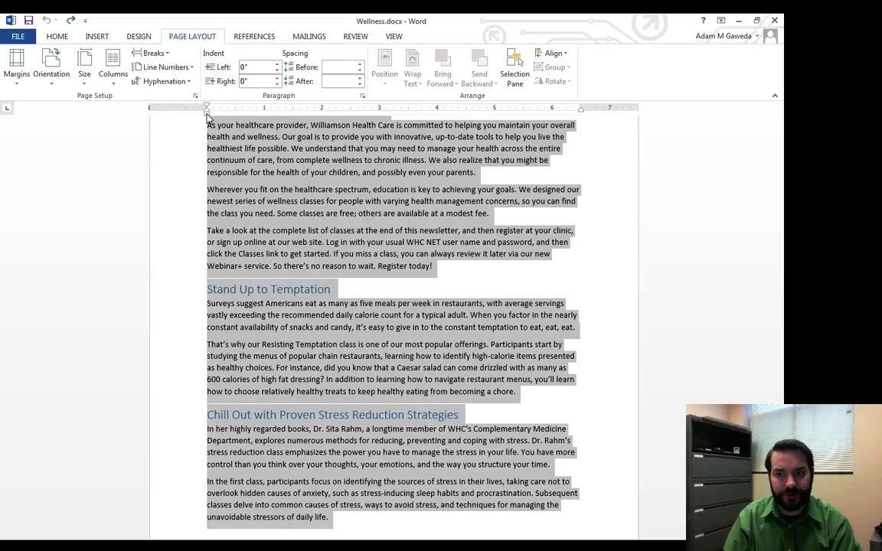
left_click_drag(207, 114, 265, 118)
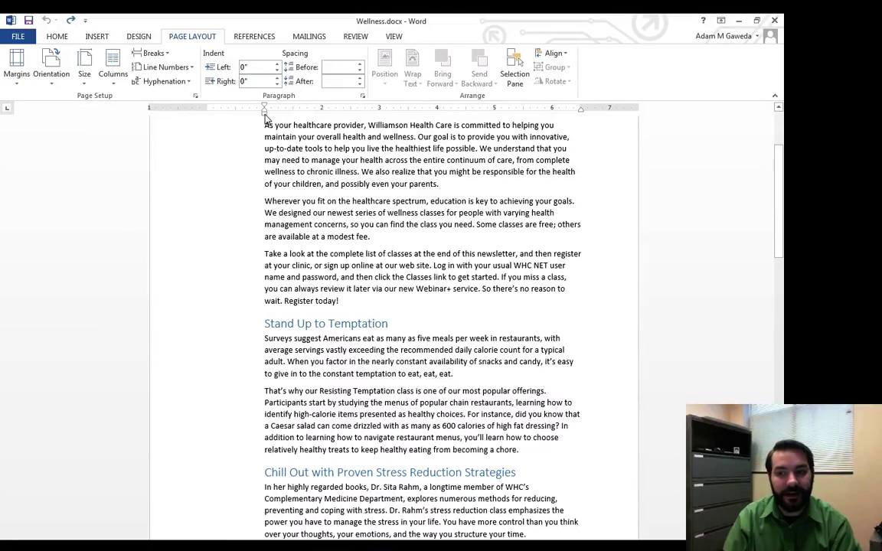
scroll(315, 222, "up", 3)
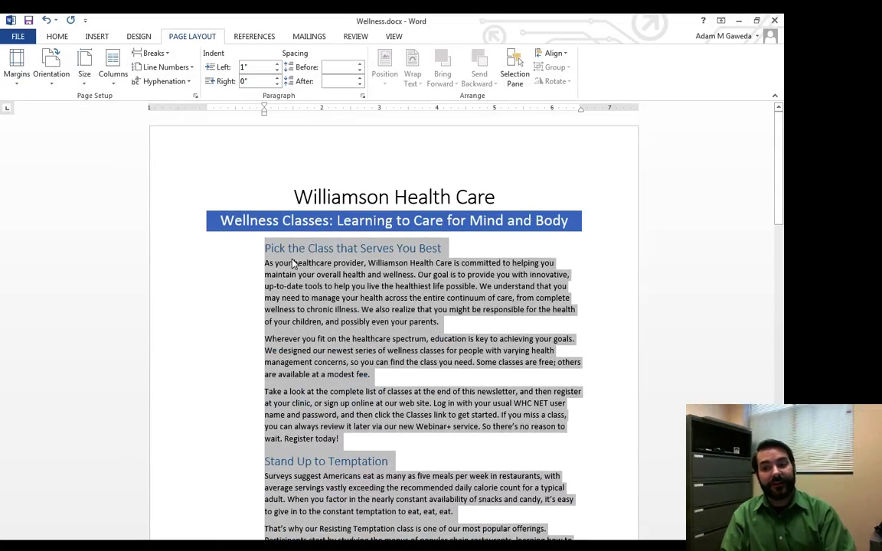
scroll(293, 263, "down", 10)
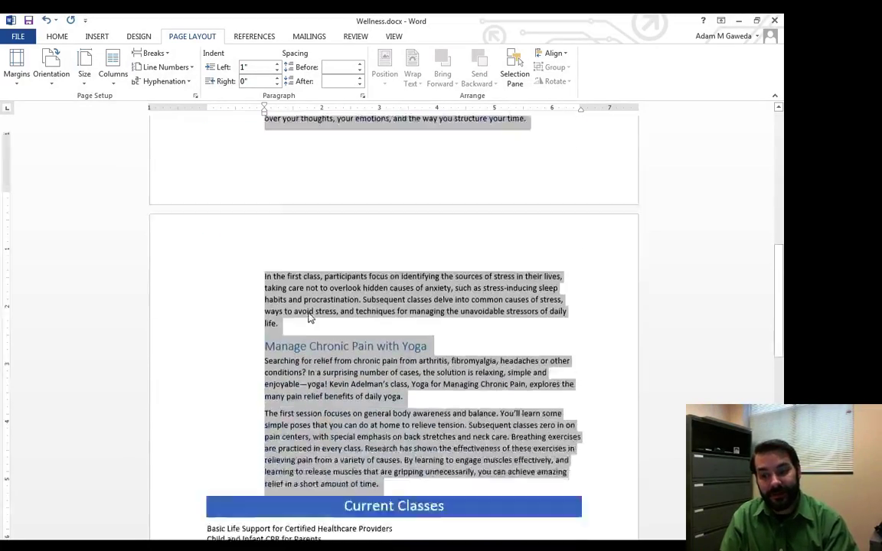
scroll(310, 319, "up", 12)
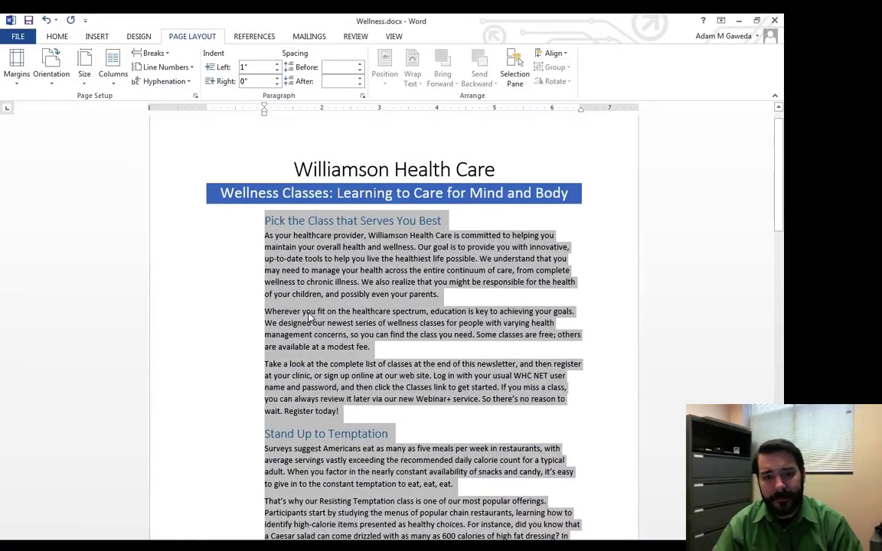
left_click(312, 312)
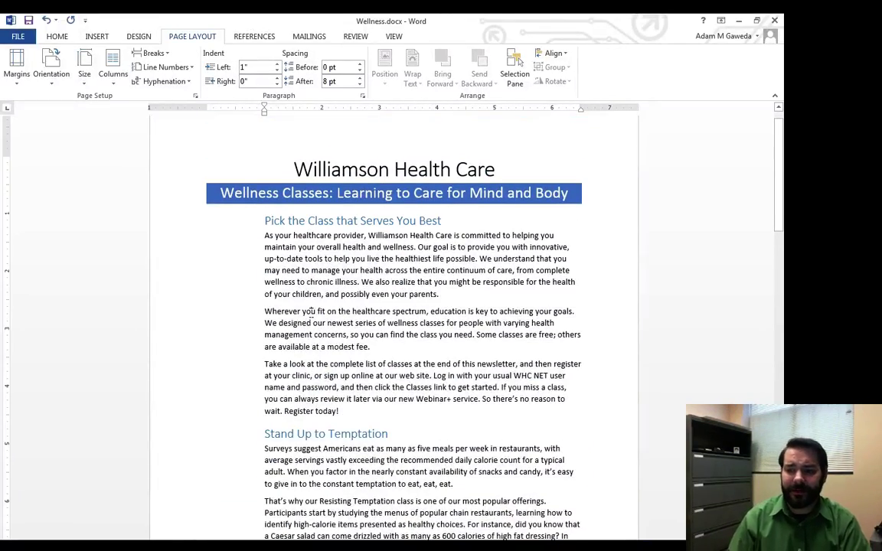
scroll(312, 312, "down", 12)
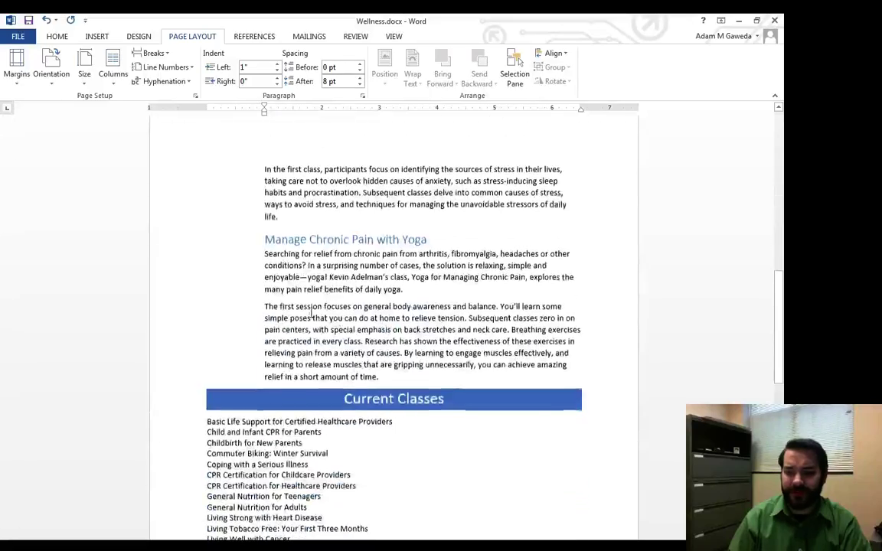
scroll(311, 311, "down", 5)
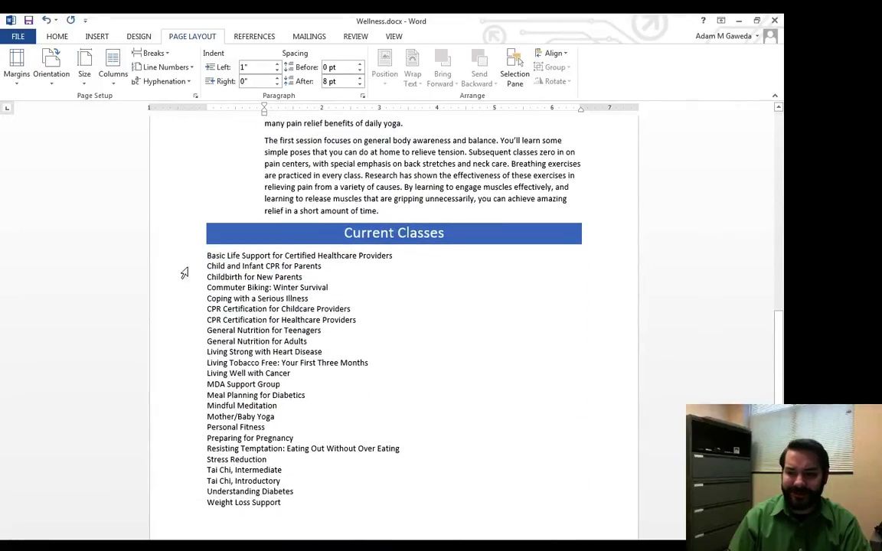
left_click(207, 255)
scroll(331, 291, "down", 2)
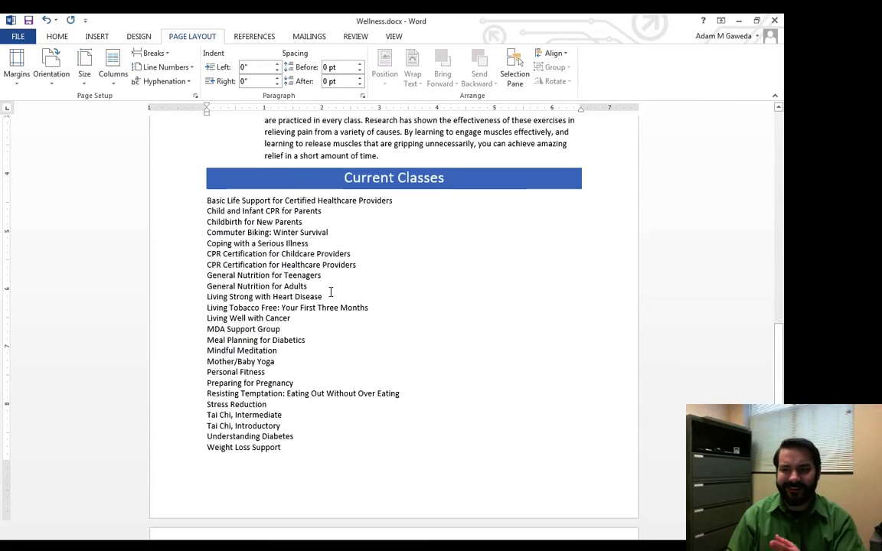
scroll(331, 291, "down", 2)
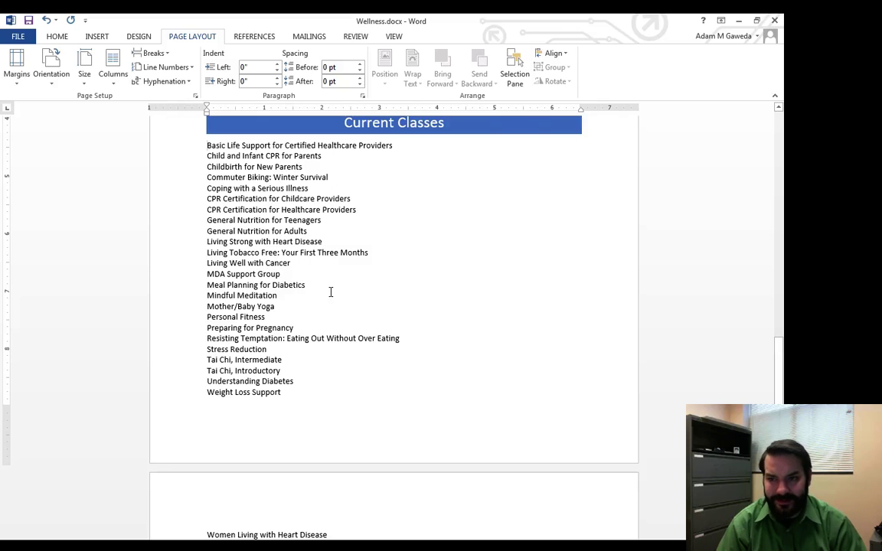
scroll(329, 291, "down", 10)
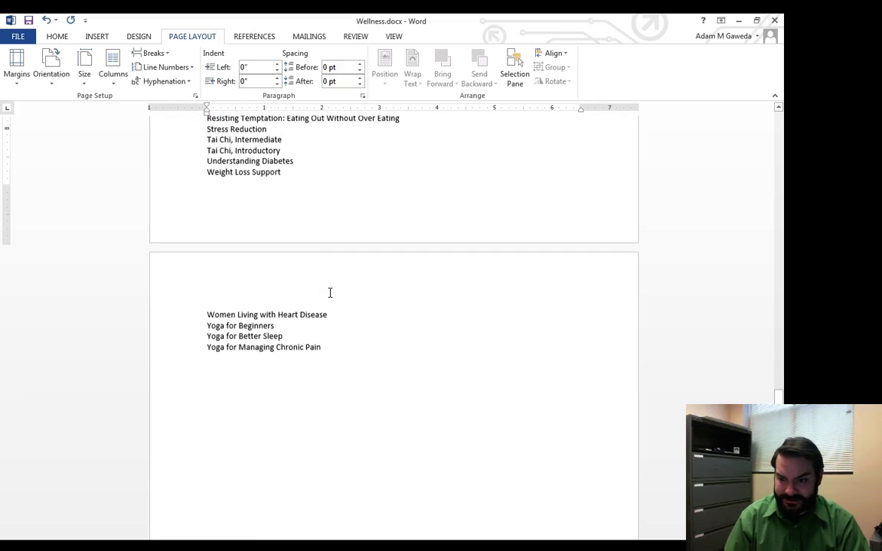
scroll(327, 293, "up", 6)
scroll(311, 299, "up", 6)
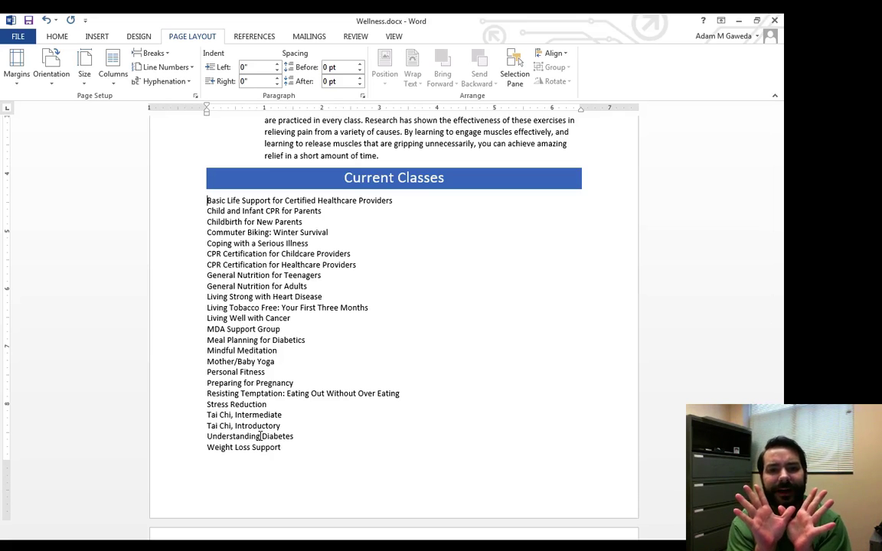
left_click(107, 84)
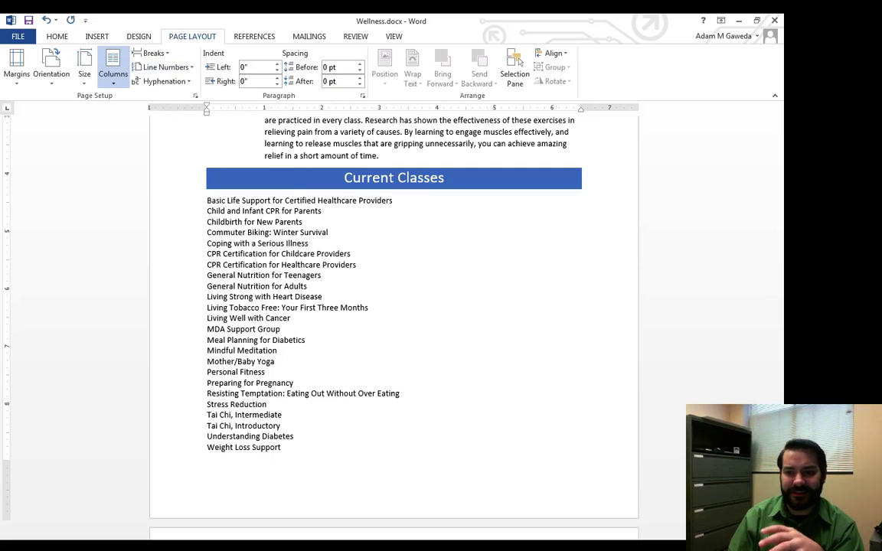
left_click(112, 166)
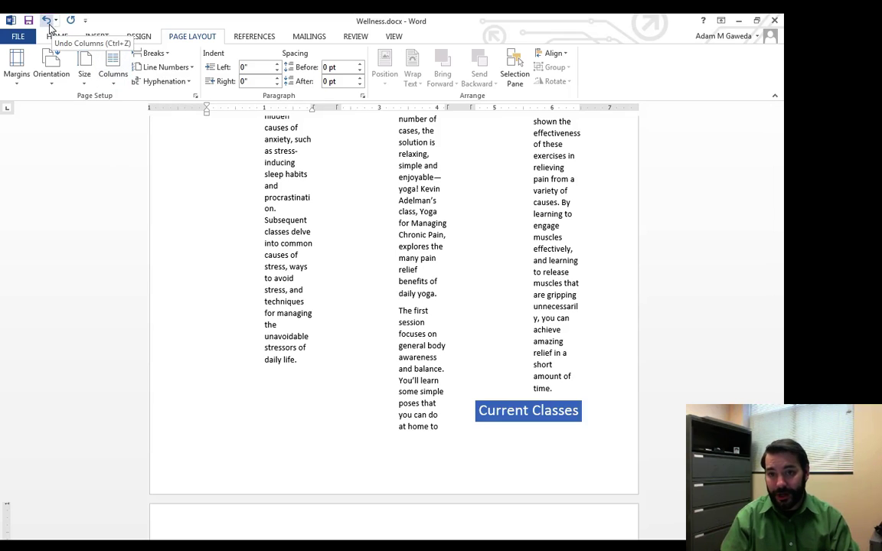
left_click(47, 22)
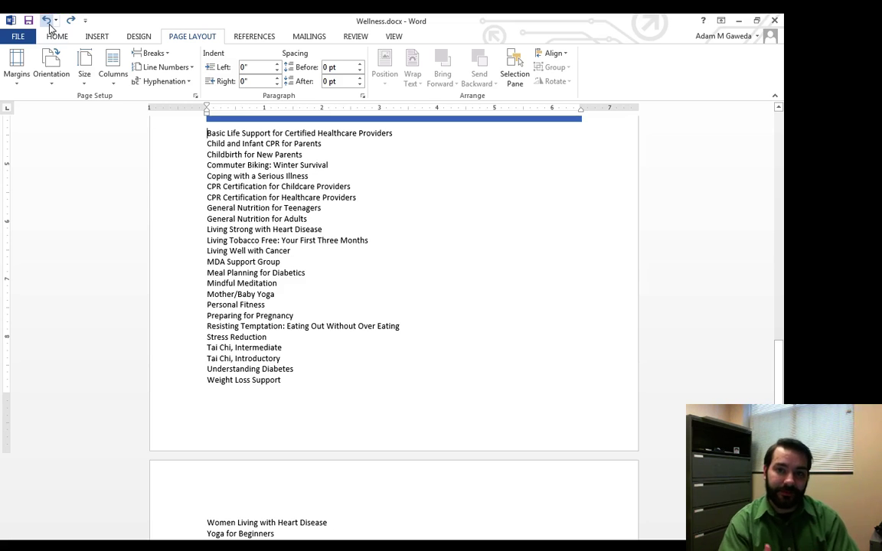
Step: Set the class list to 3 columns, applied from this point forward, in More Columns
left_click(113, 71)
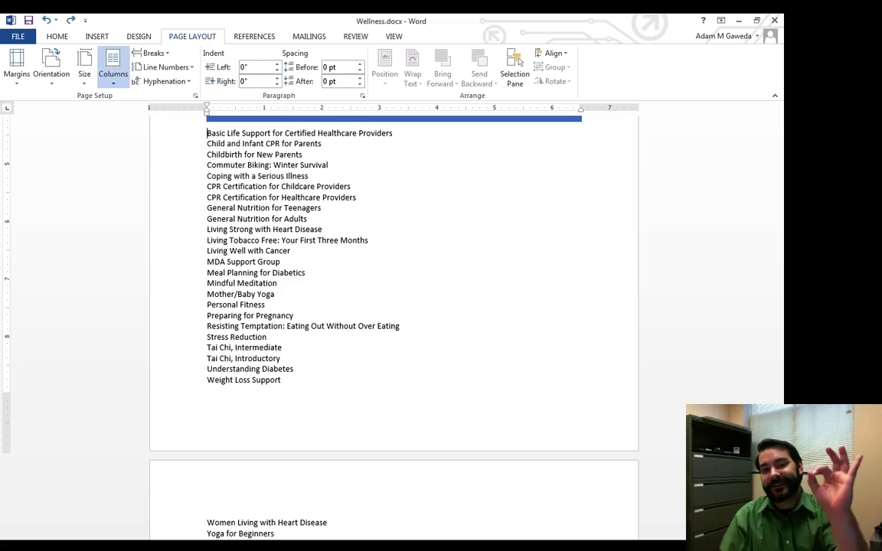
key("c")
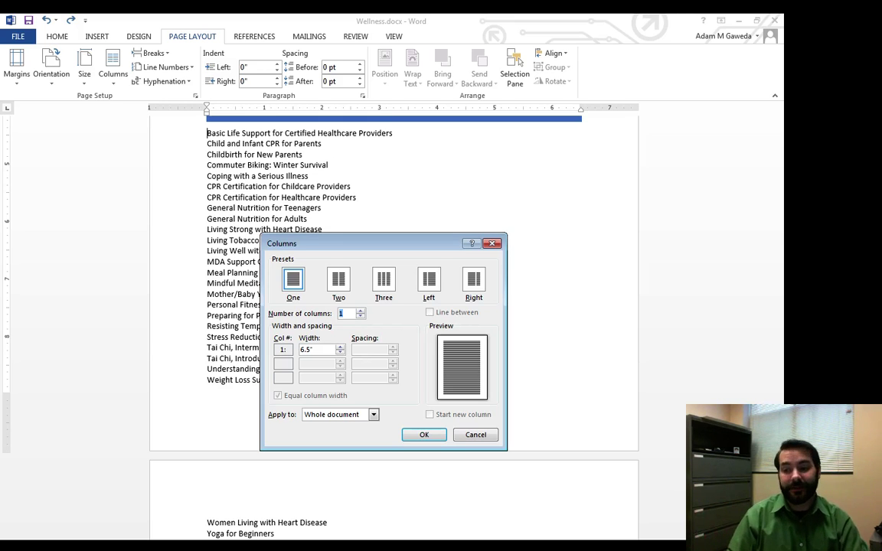
type("3")
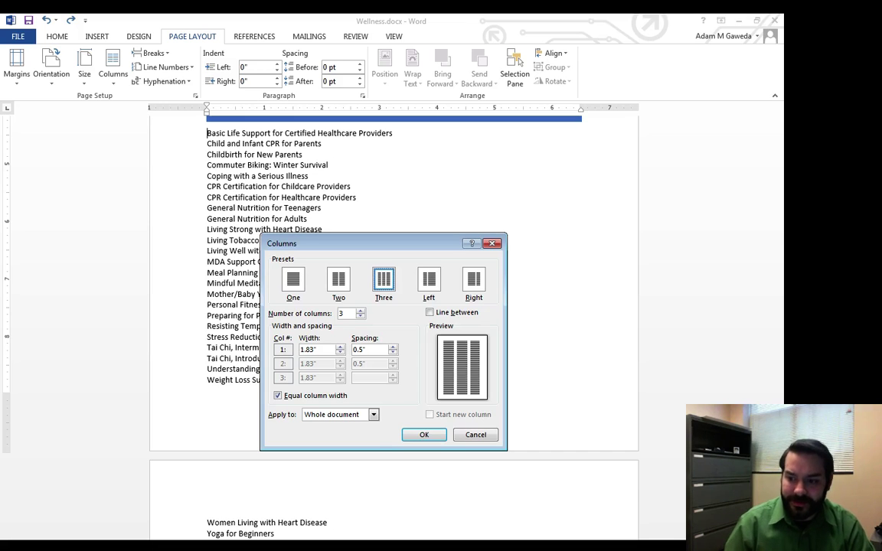
key("alt+Down")
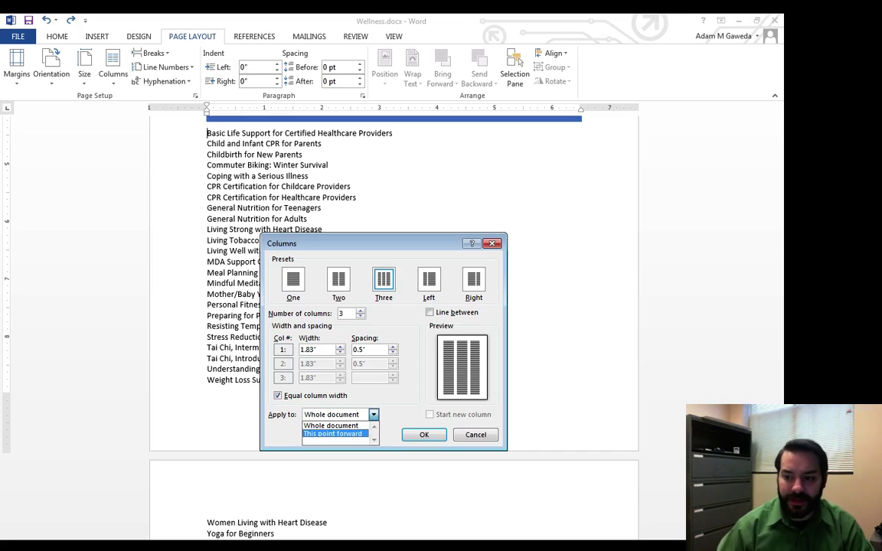
key("Up")
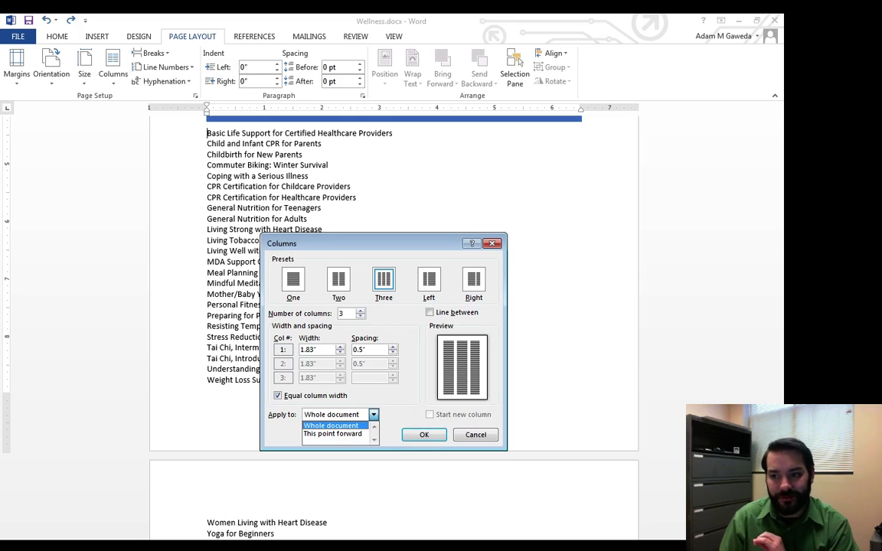
key("Down")
key("Return")
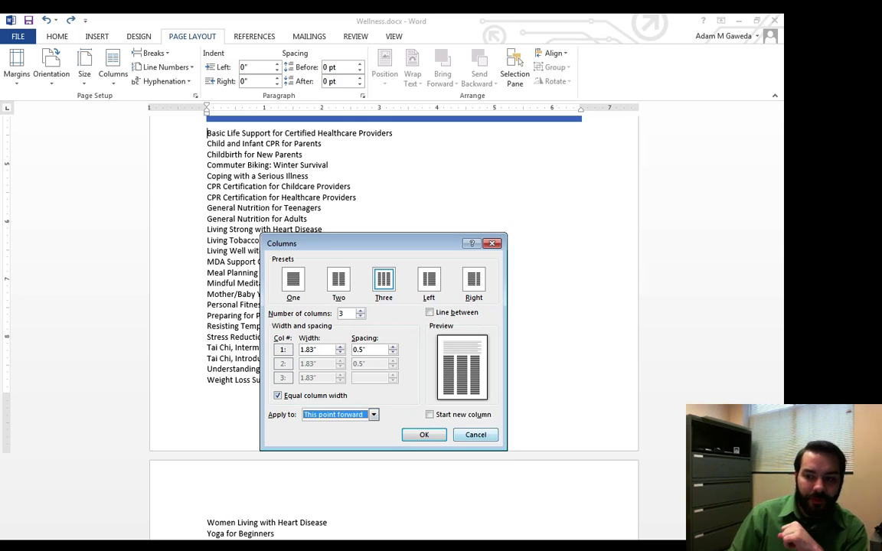
left_click(424, 435)
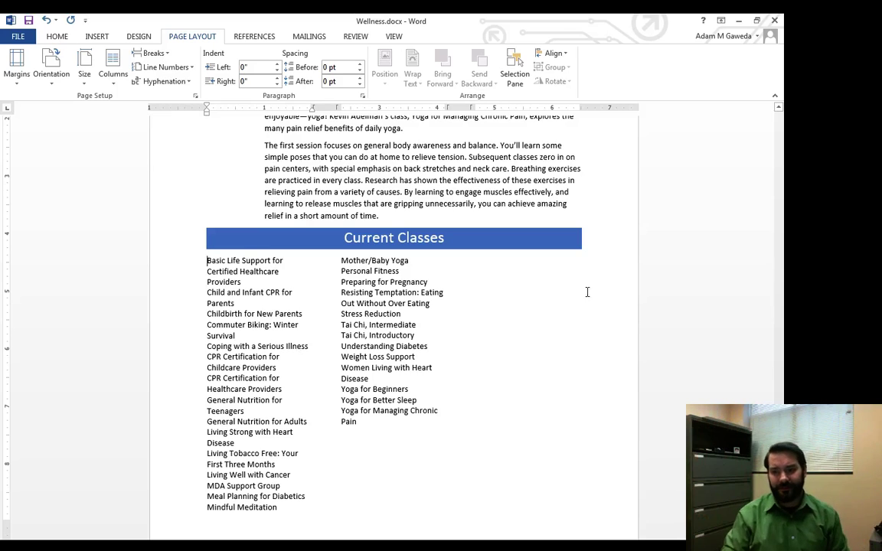
Step: Insert a continuous section break after 'Yoga for Managing Chronic Pain'
left_click(364, 336)
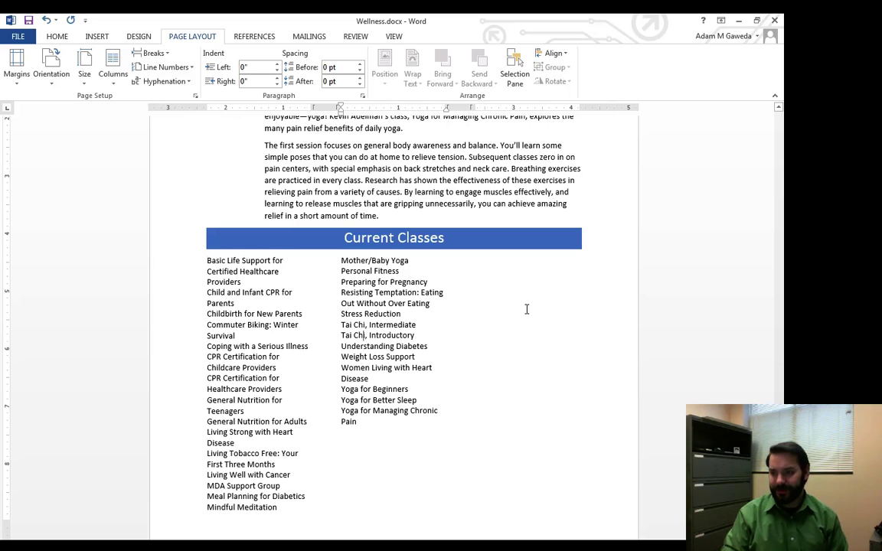
key("Up")
key("Up")
key("Up")
key("End")
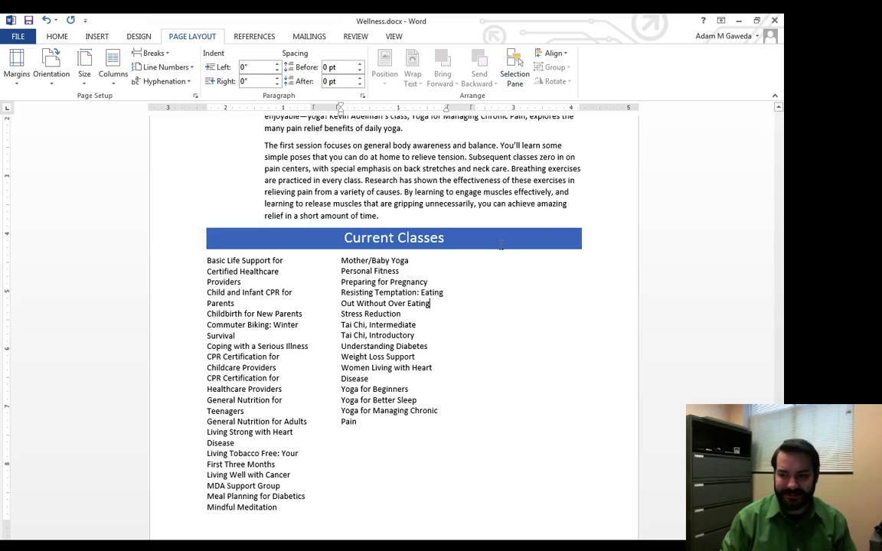
left_click(383, 445)
left_click(376, 428)
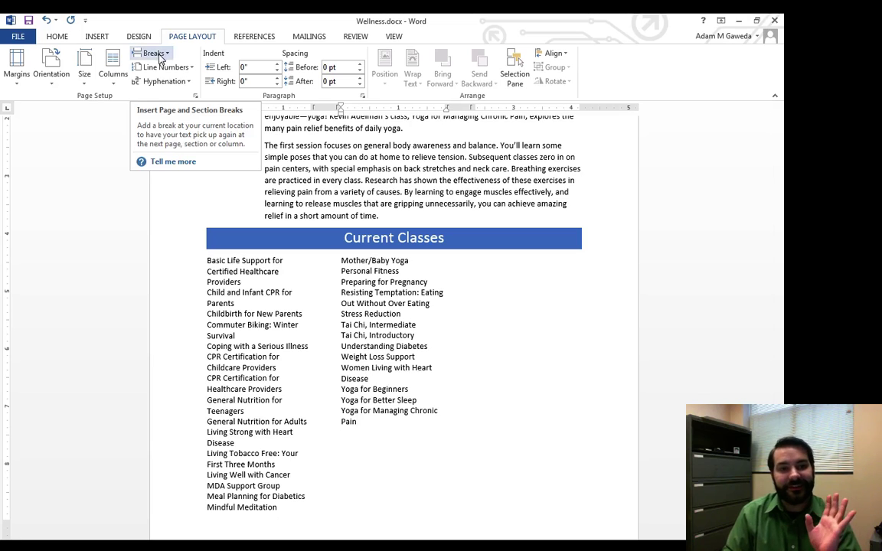
left_click(153, 52)
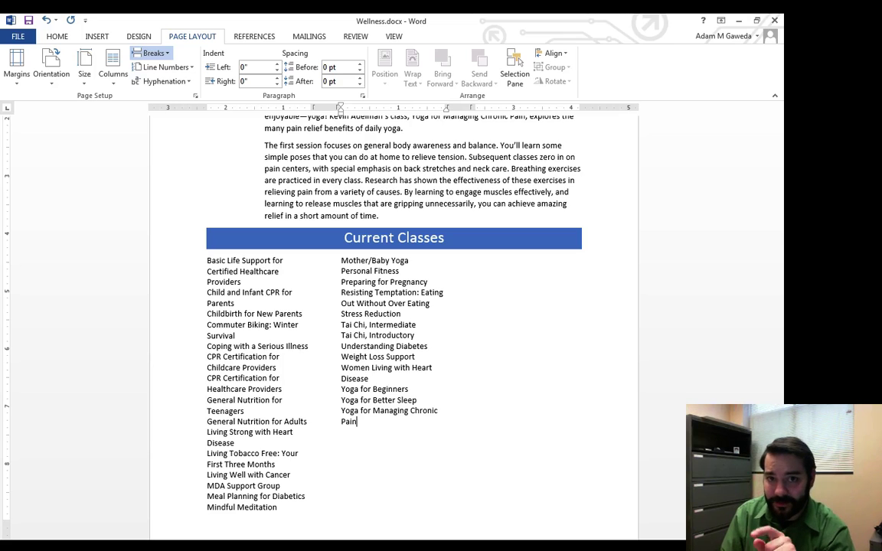
left_click(177, 258)
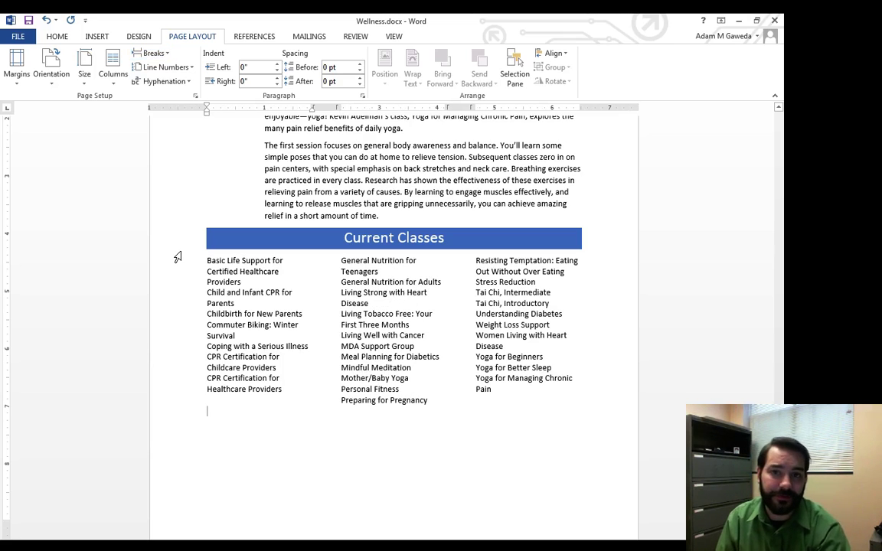